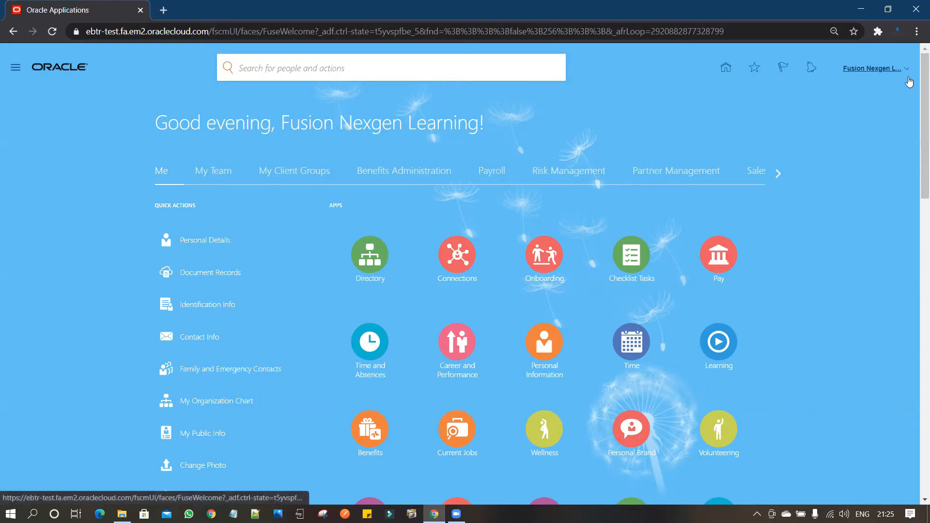
Open Setup and Maintenance and go to its task search page
click(906, 77)
click(707, 228)
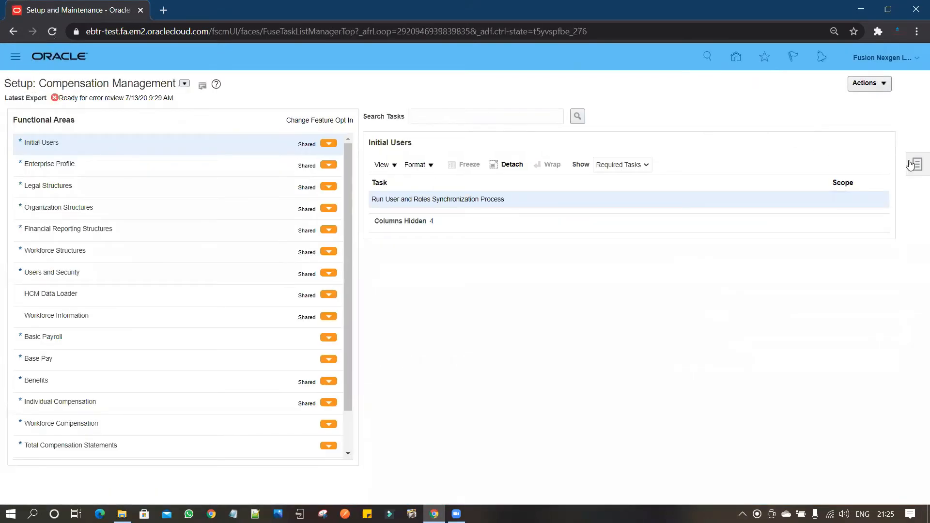
click(917, 167)
click(810, 168)
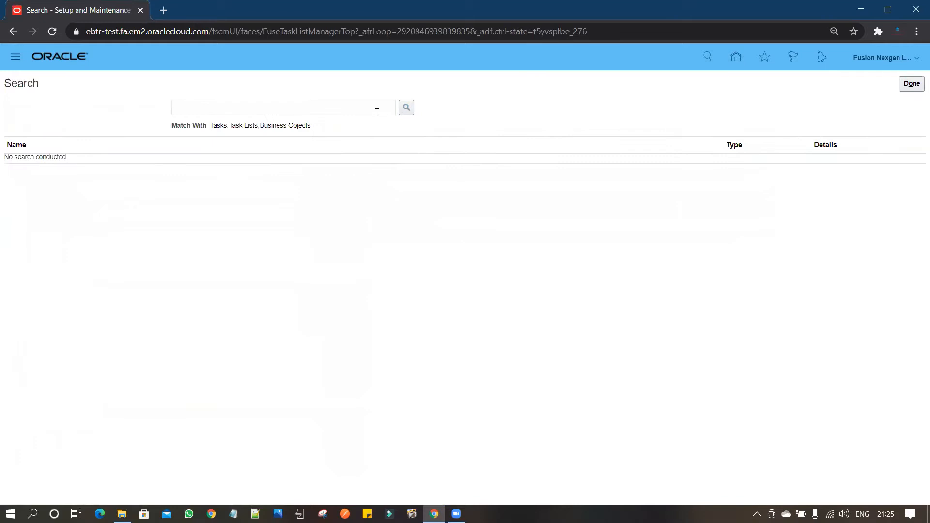
Search the setup tasks for Manage%Exten%
click(374, 108)
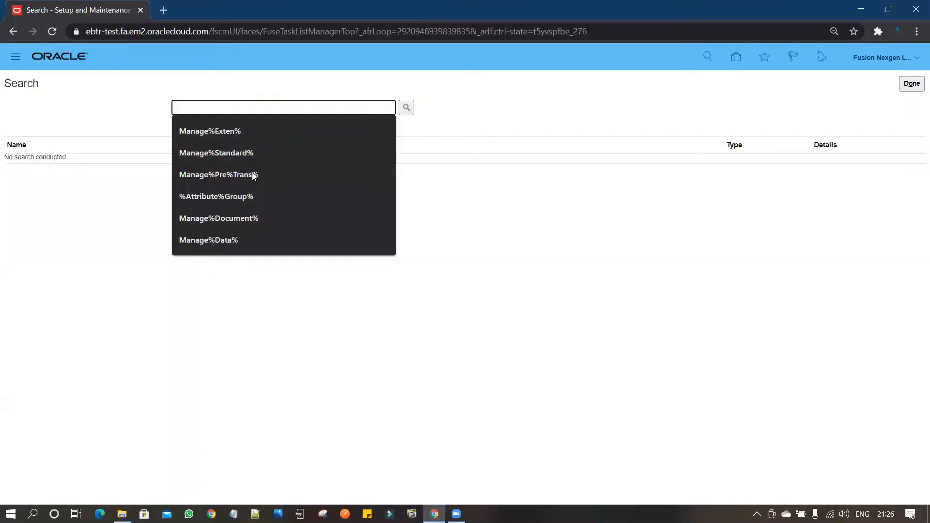
click(234, 131)
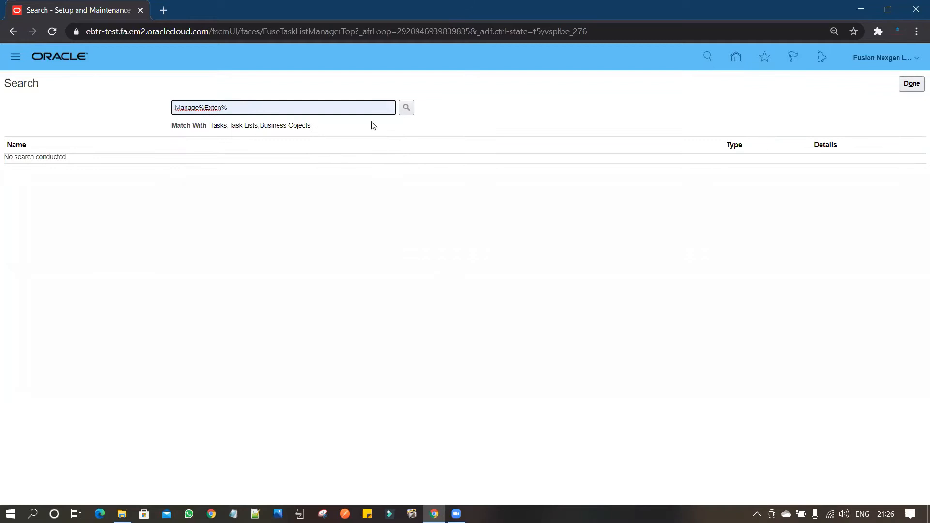
click(405, 108)
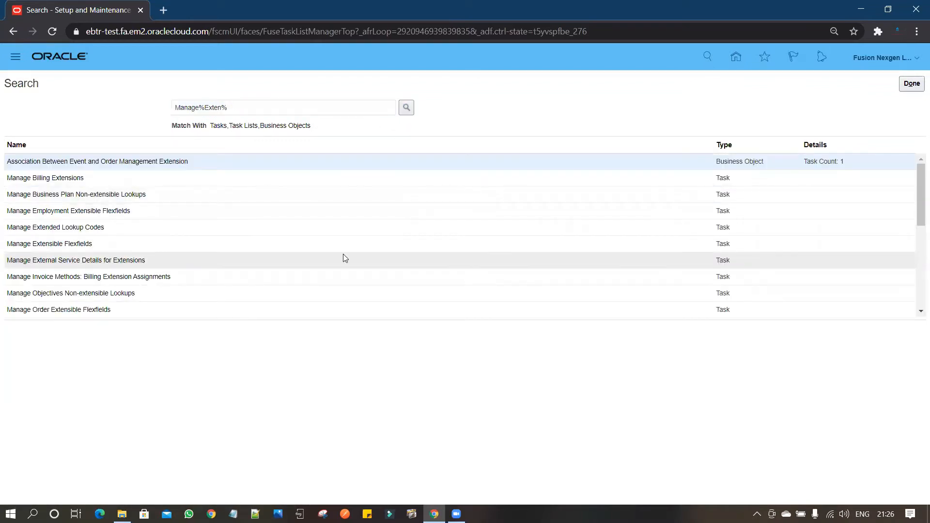
Open the Order Management Extension business object from the results and go to its Manage Order Management Extensions task
click(641, 292)
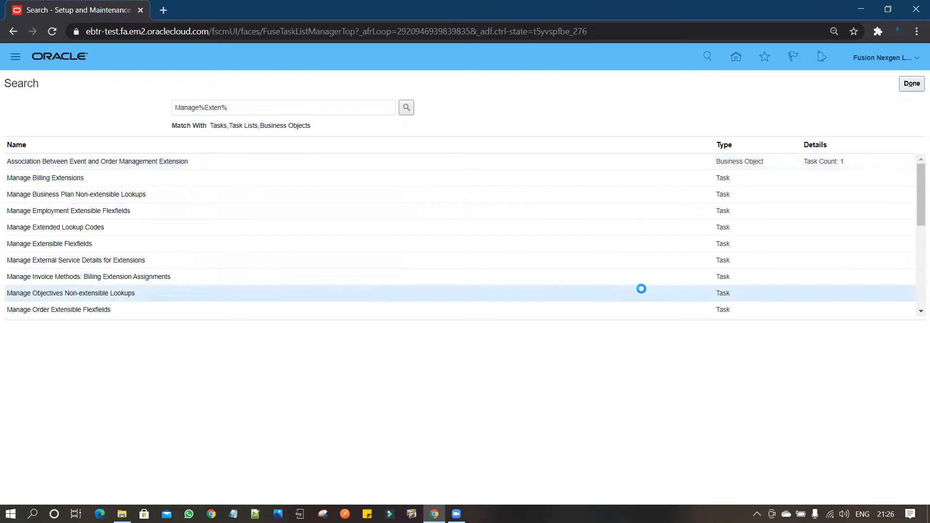
drag(918, 215, 917, 292)
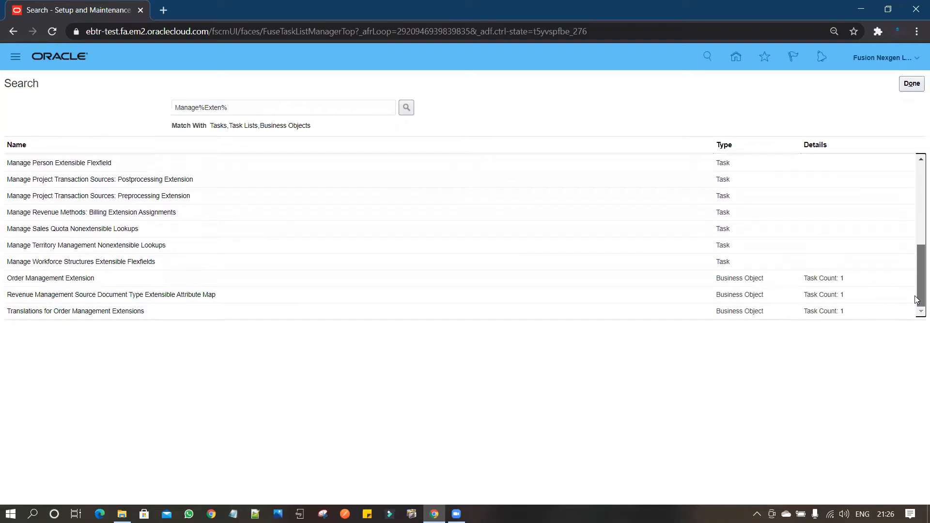
click(76, 279)
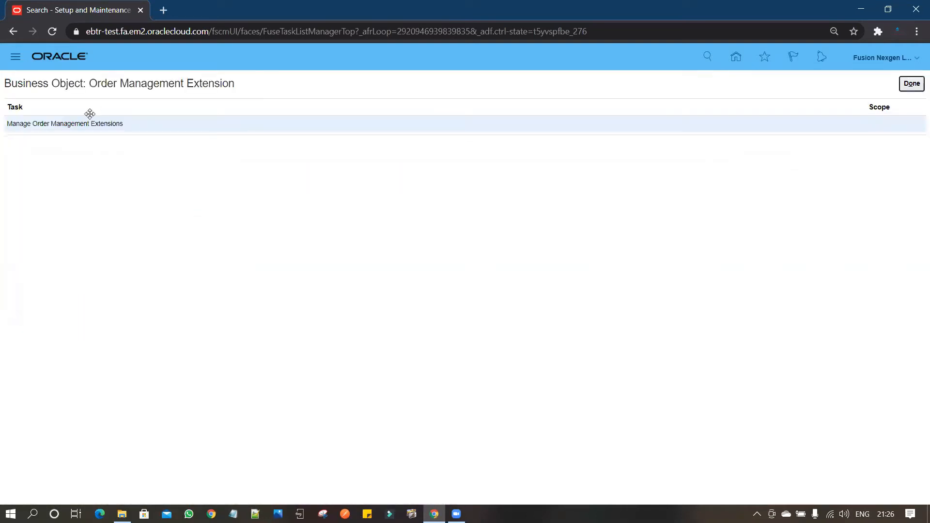
click(75, 125)
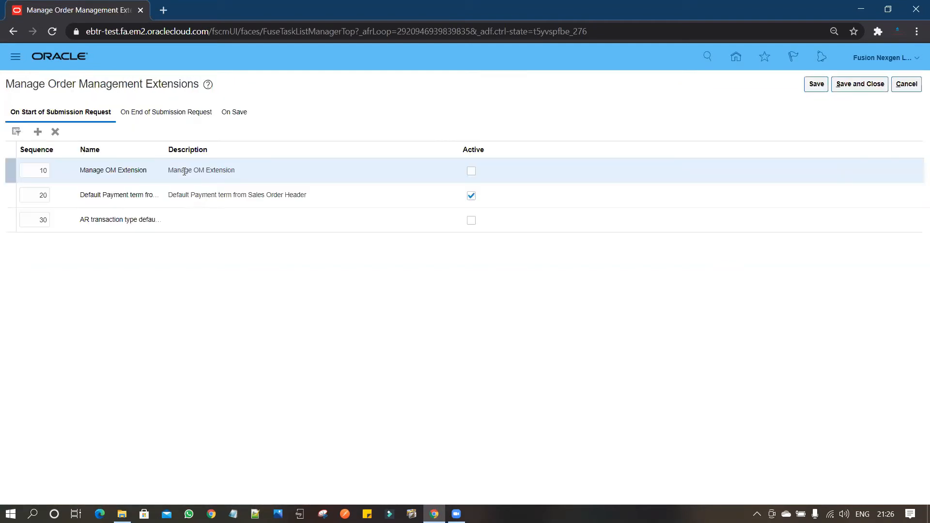
Open the sequence 30 AR transaction type default extension and examine its imports, variable definitions and OPS source system condition
click(138, 220)
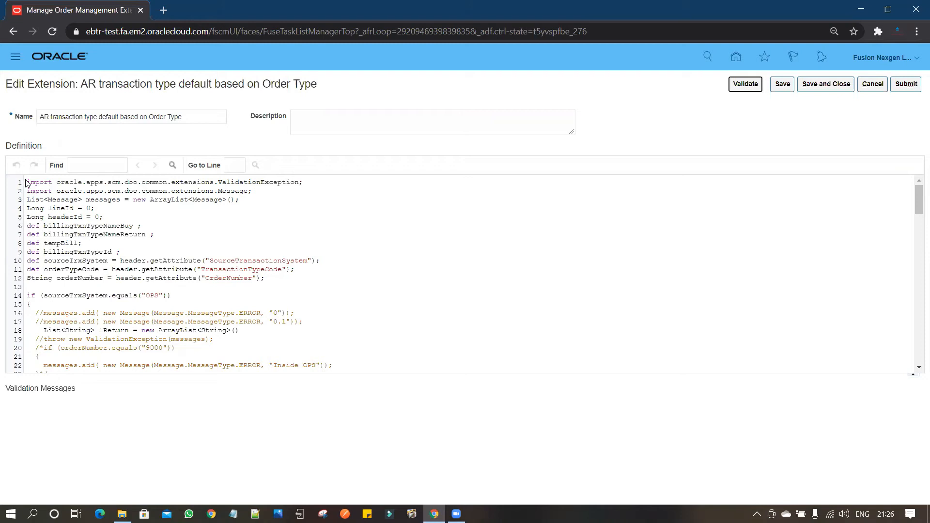
drag(28, 181, 102, 252)
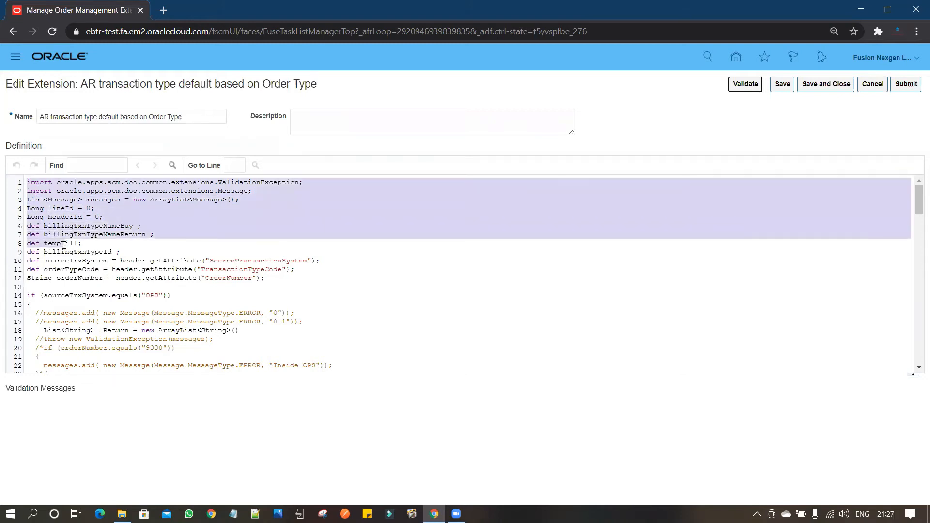
click(153, 256)
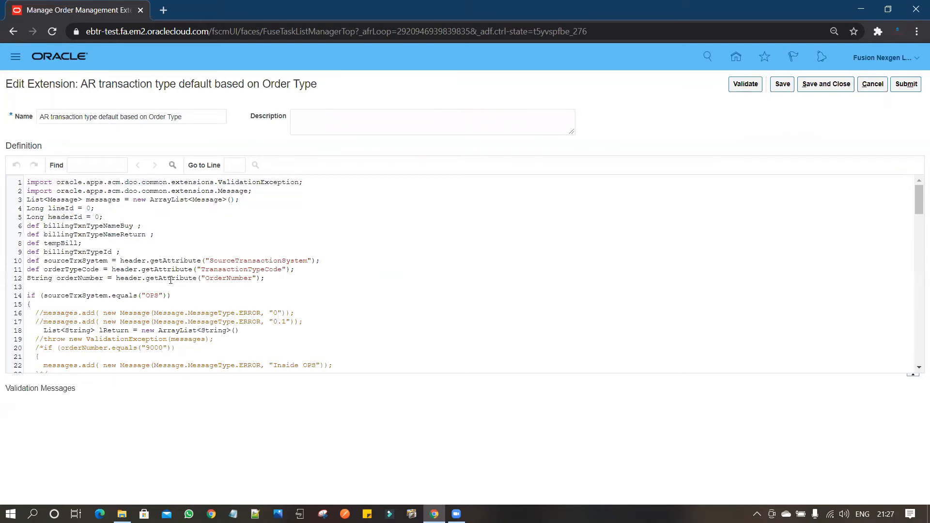
click(181, 296)
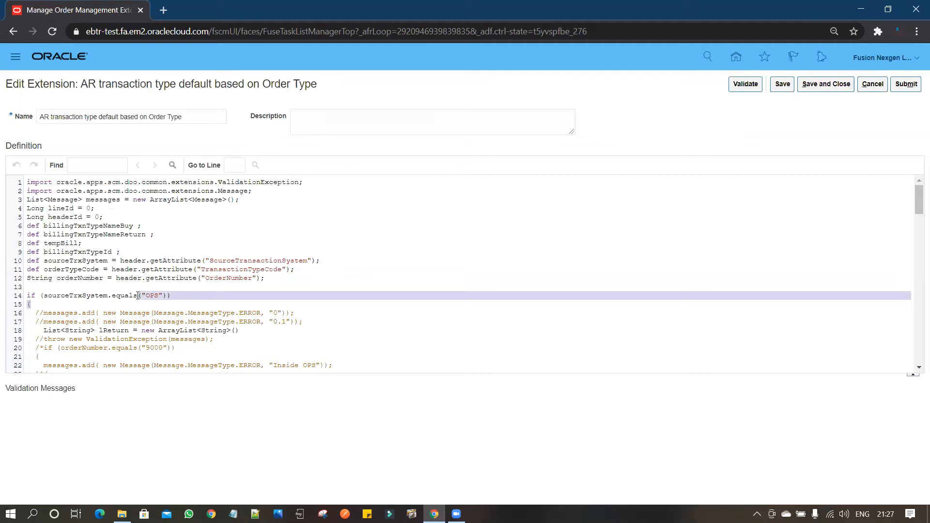
click(181, 300)
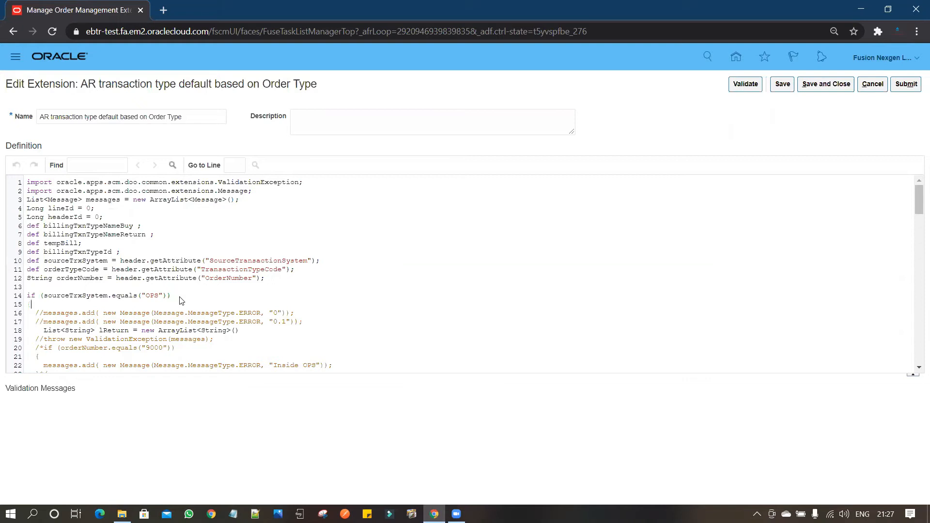
Examine the OPS block of the script, including the getLookupVals call and the OM_ORDER_BILL_TRX_TYPE lookup named in the error message
key(Down)
key(Down)
key(Down)
key(Down)
key(Down)
key(Down)
key(Down)
key(Down)
key(Down)
key(Down)
key(Down)
key(Down)
key(Down)
key(Down)
key(Down)
key(Down)
key(Down)
key(Down)
key(Down)
key(Down)
key(Down)
key(Down)
key(Down)
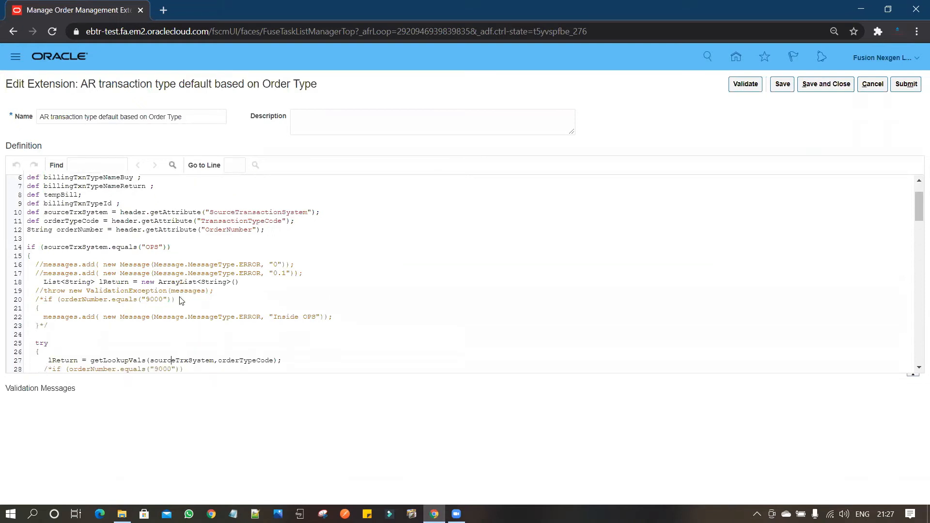
key(Down)
key(Down)
key(Down)
key(Down)
key(Down)
key(Down)
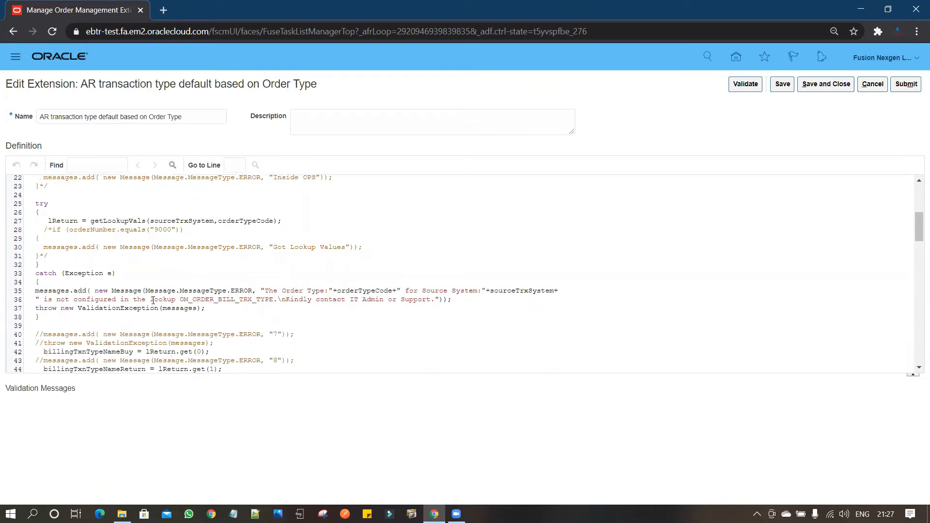
drag(180, 299, 275, 299)
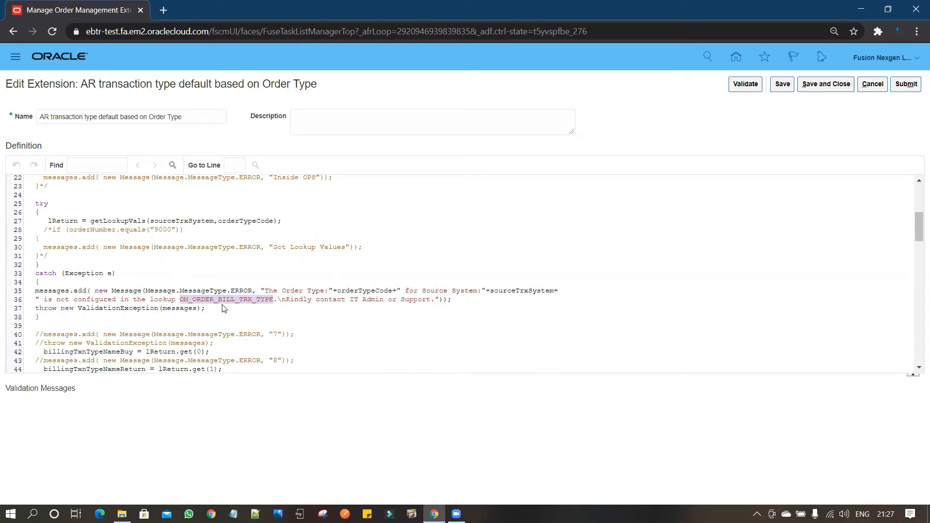
click(302, 318)
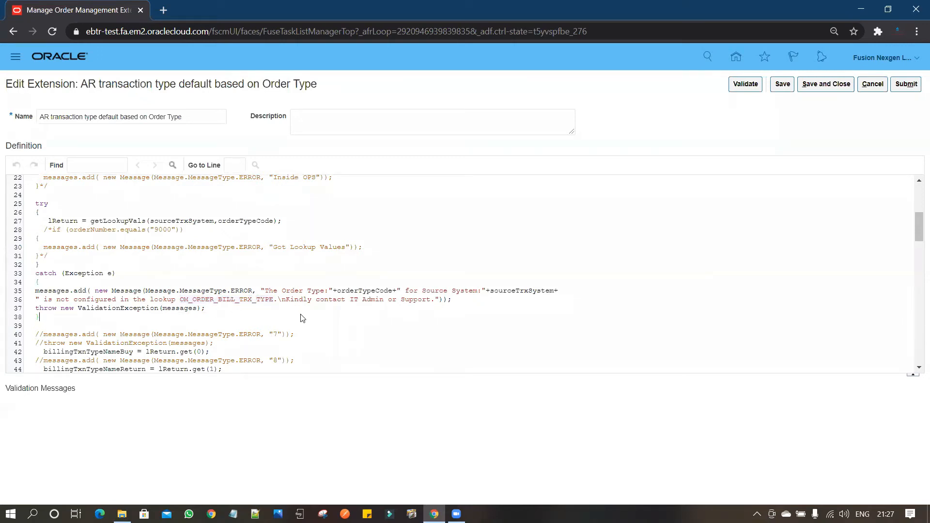
Read the rest of the script, from the billing transaction type assignments and order line loop to the getLookupVals function
key(Down)
key(Down)
key(Down)
key(Down)
key(Down)
key(Down)
key(Down)
key(Down)
key(Down)
key(Down)
key(Down)
key(Down)
key(Down)
key(Down)
key(Down)
key(Down)
key(Down)
key(Down)
key(Down)
key(Down)
key(Down)
key(Down)
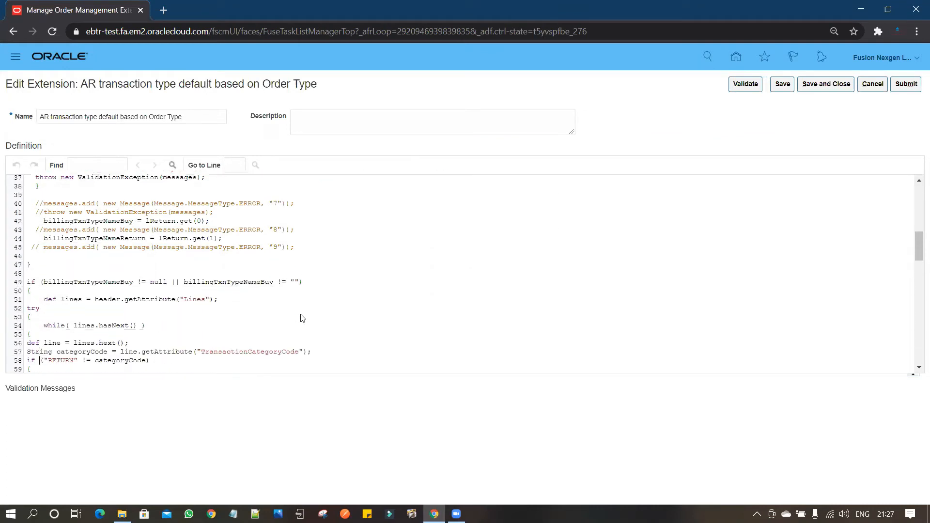
key(Down)
key(Down)
key(Down)
key(Down)
key(Down)
key(Down)
key(Down)
key(Down)
key(Down)
key(Down)
key(Down)
key(Down)
key(Down)
key(Down)
key(Down)
key(Down)
key(Down)
key(Down)
key(Down)
key(Down)
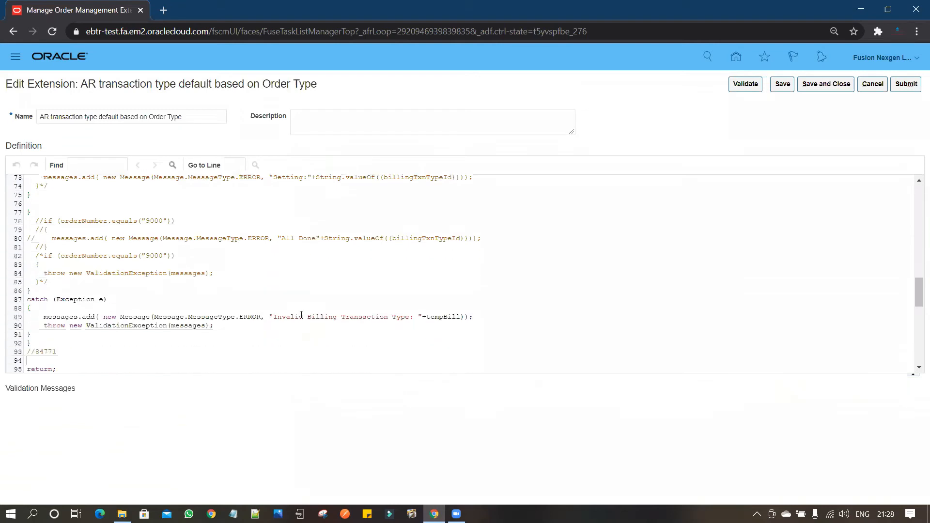
key(Down)
key(Down)
key(Down)
key(Down)
key(Down)
key(Down)
key(Down)
key(Down)
key(Down)
key(Down)
key(Down)
key(Down)
key(Down)
key(Down)
key(Down)
key(Down)
key(Down)
key(Down)
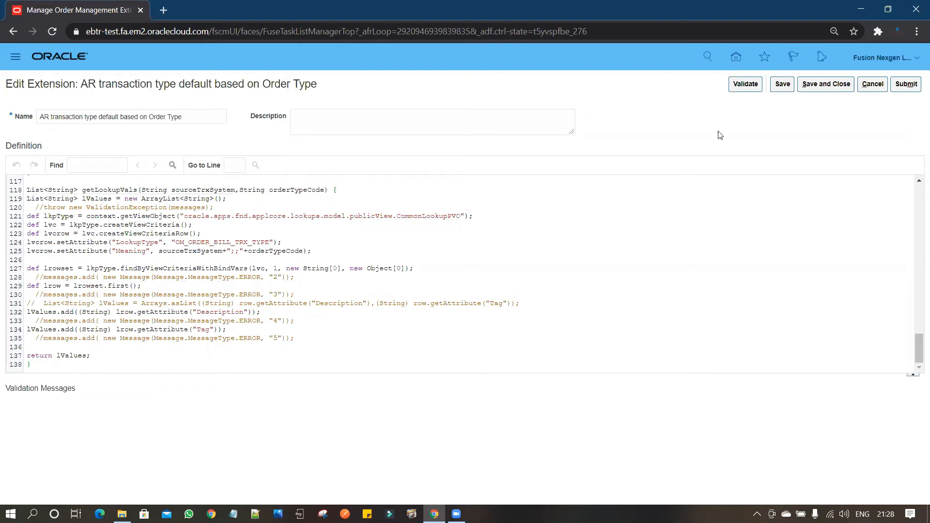
Validate the AR transaction type extension script, then save and close it
click(746, 92)
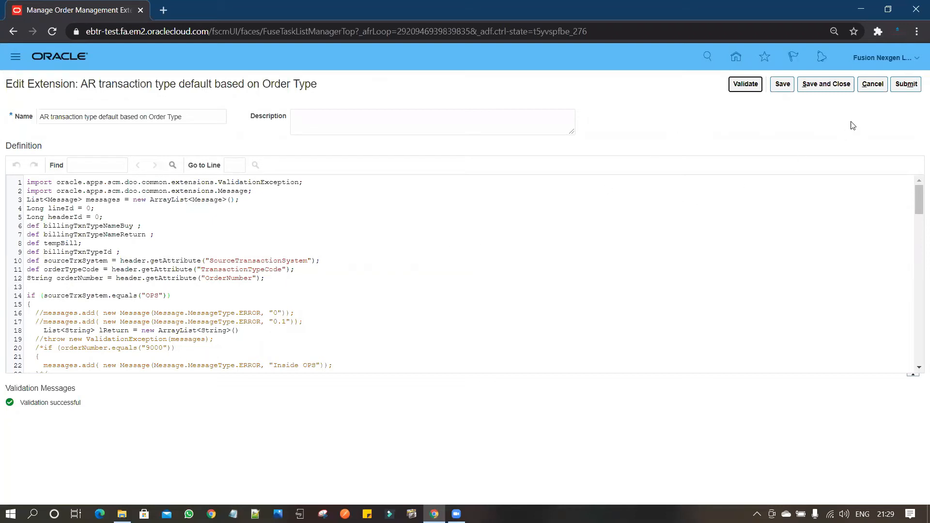
click(828, 87)
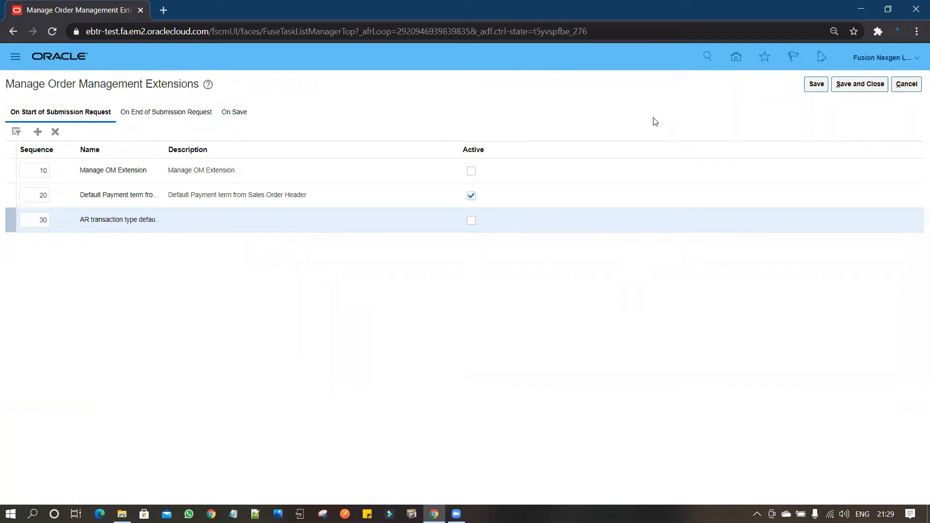
Activate the AR transaction type default extension, view the end of submission request extensions, and save and close the extensions page
click(472, 223)
click(178, 116)
click(857, 85)
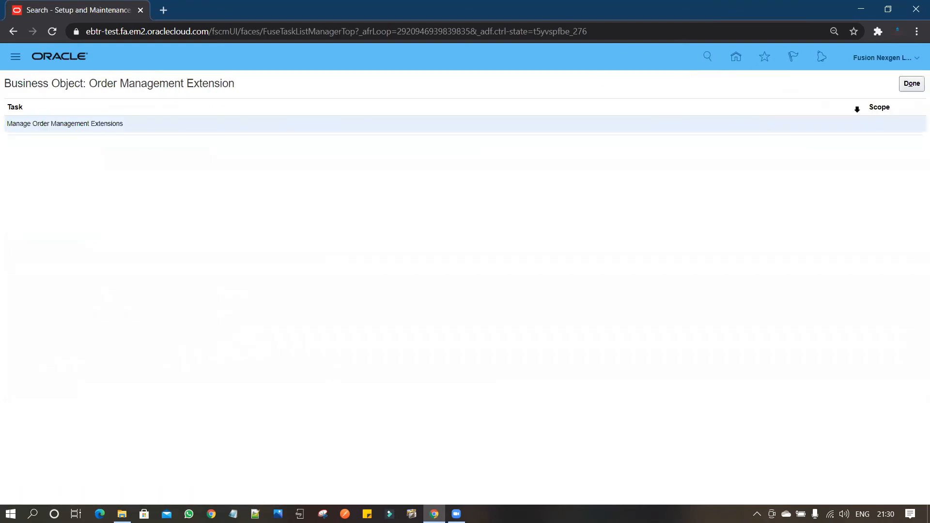
Return to the setup task search and search for Manage%Common%
click(915, 86)
click(343, 104)
drag(224, 105, 203, 105)
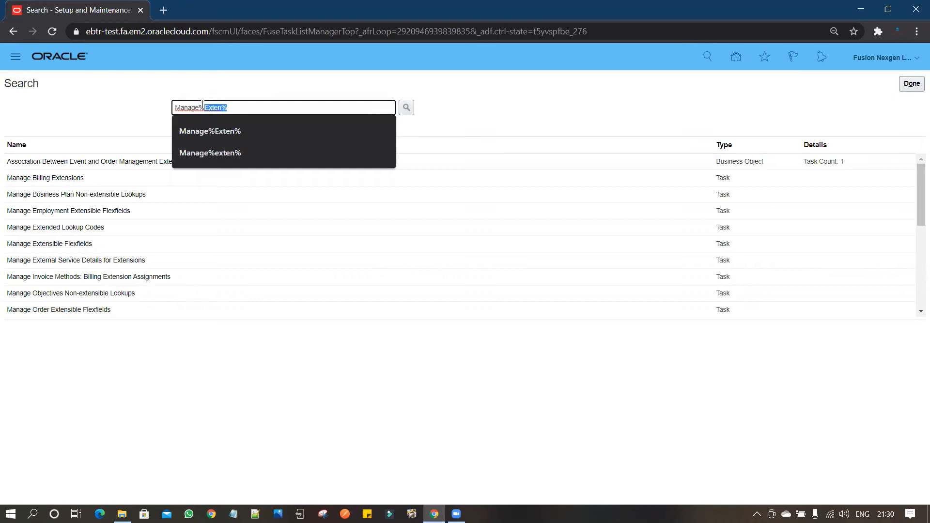
text(Common%)
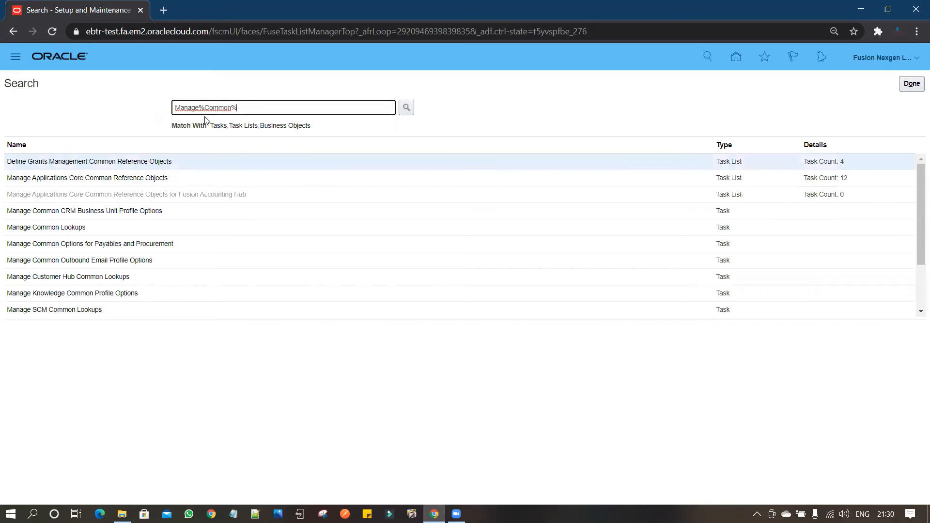
Open the Manage Common Lookups task and search for lookup types matching OM%
click(63, 227)
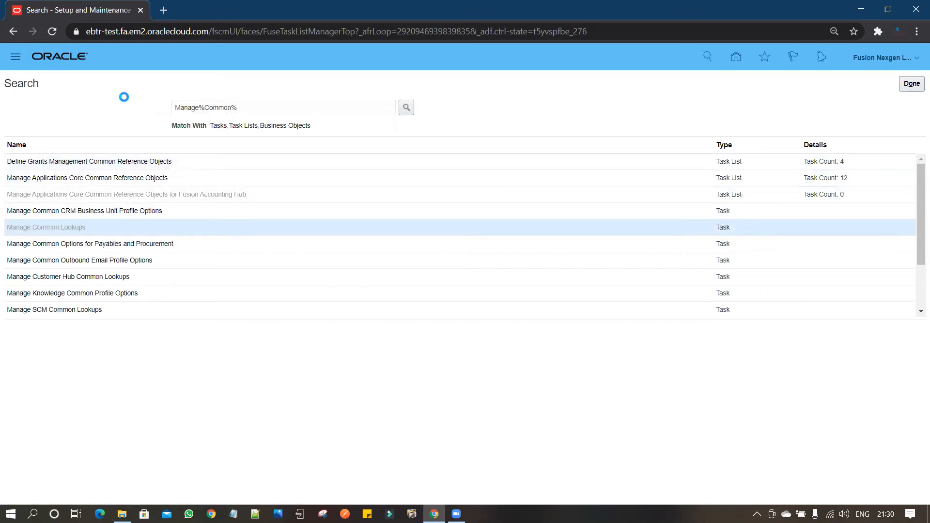
click(126, 127)
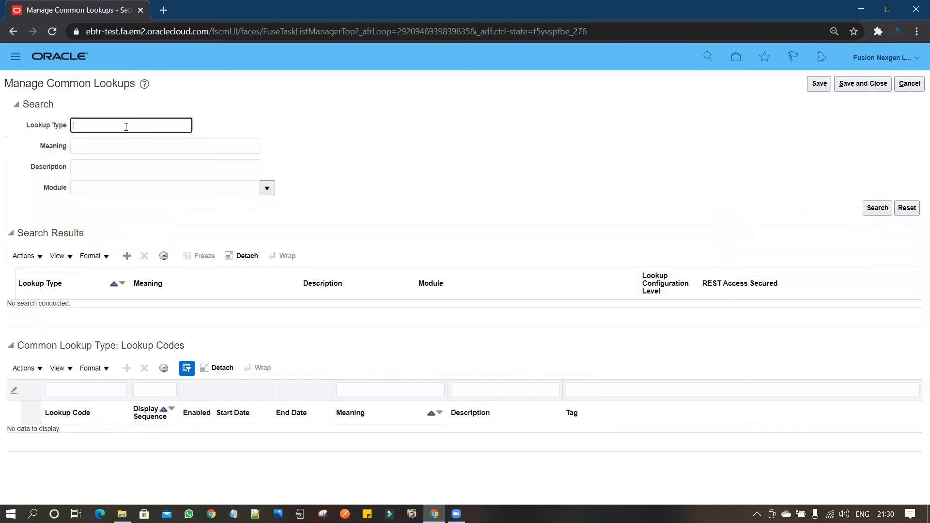
text(OM%)
key(Return)
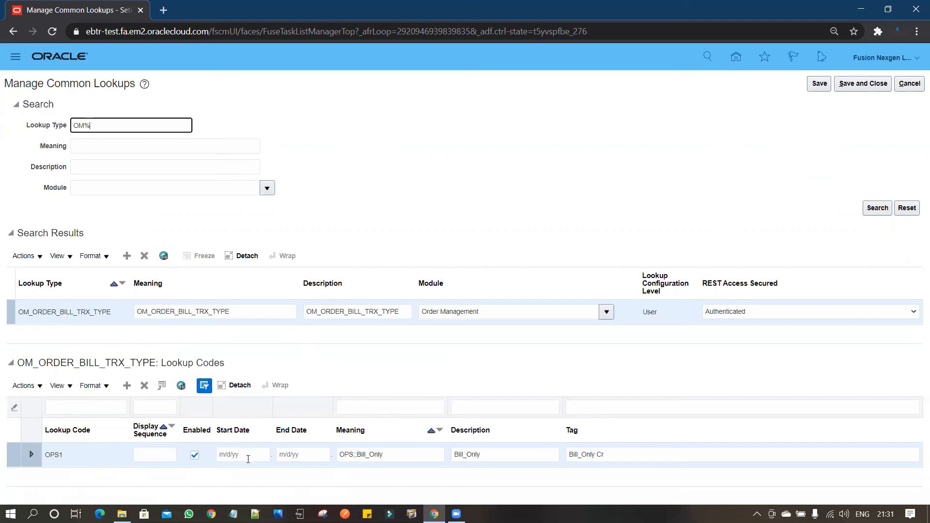
Examine the meaning, description and tag of the OPS1 lookup code in OM_ORDER_BILL_TRX_TYPE
click(396, 454)
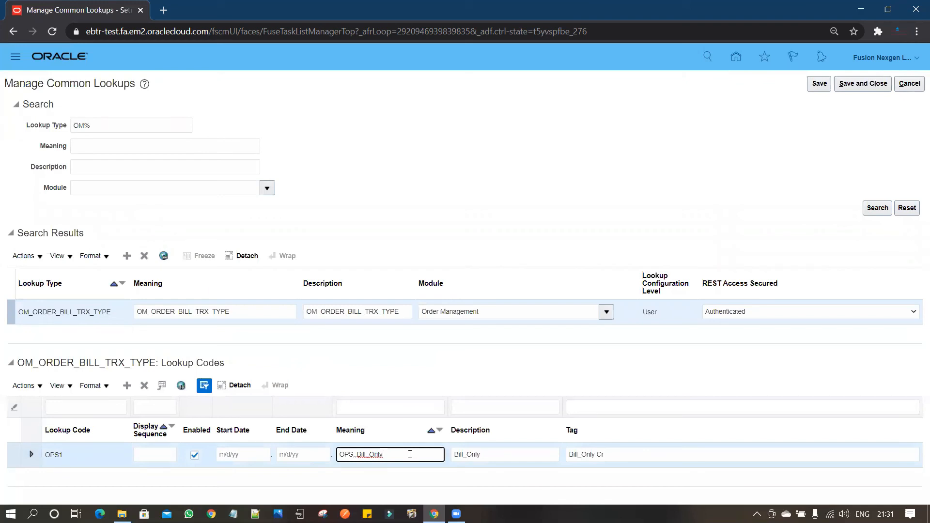
drag(384, 454, 336, 455)
click(503, 457)
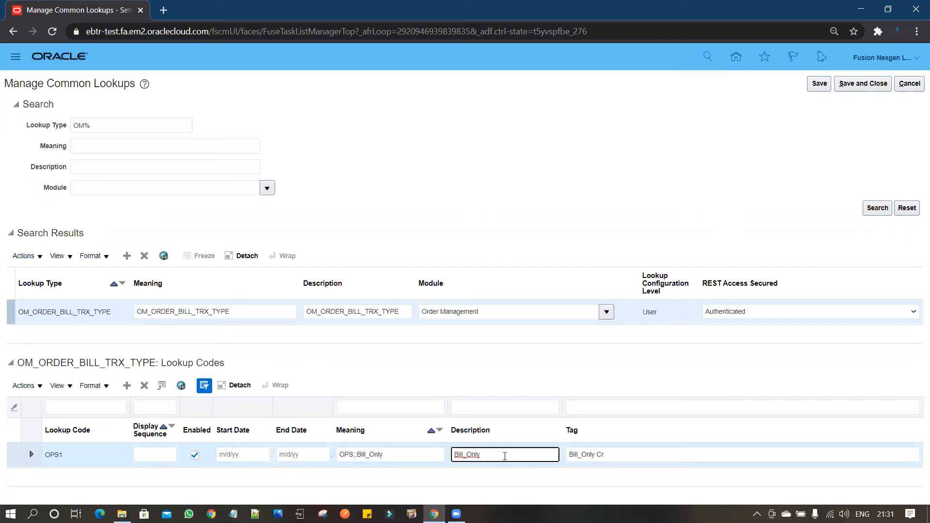
click(633, 456)
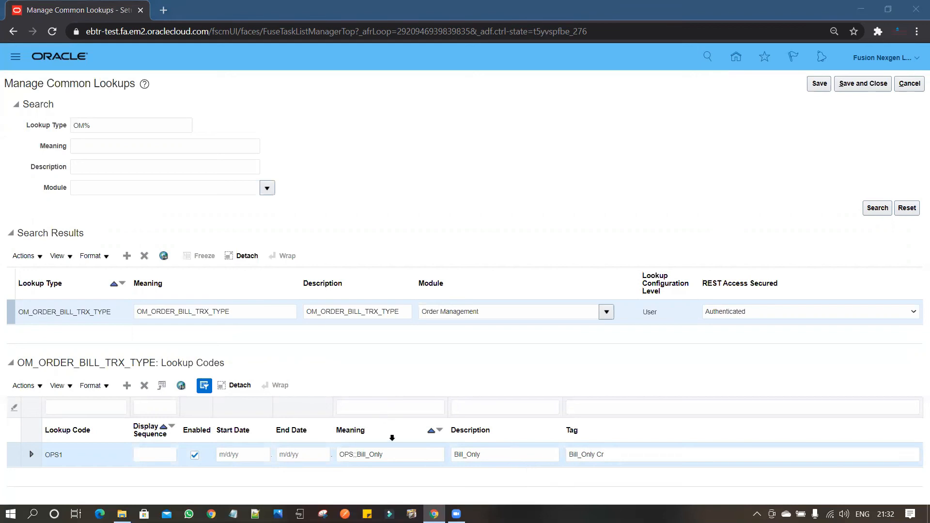
triple_click(588, 456)
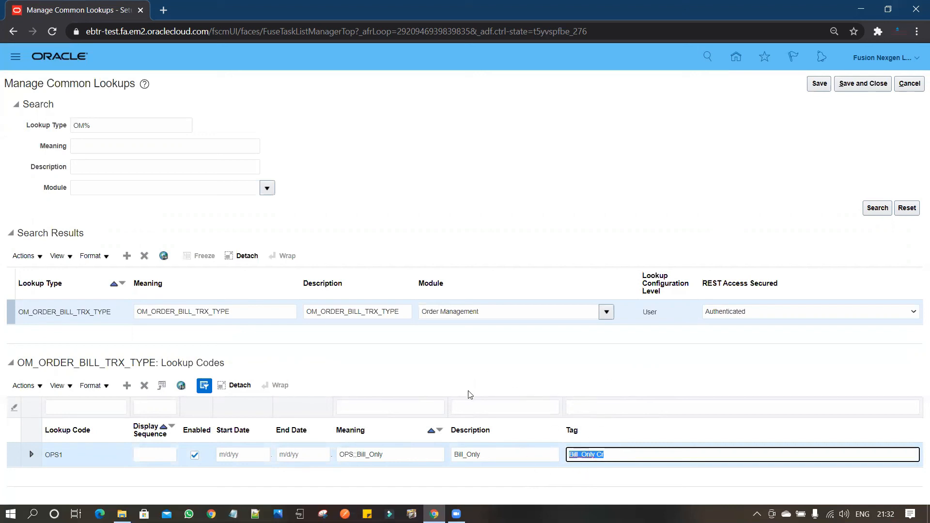
click(517, 382)
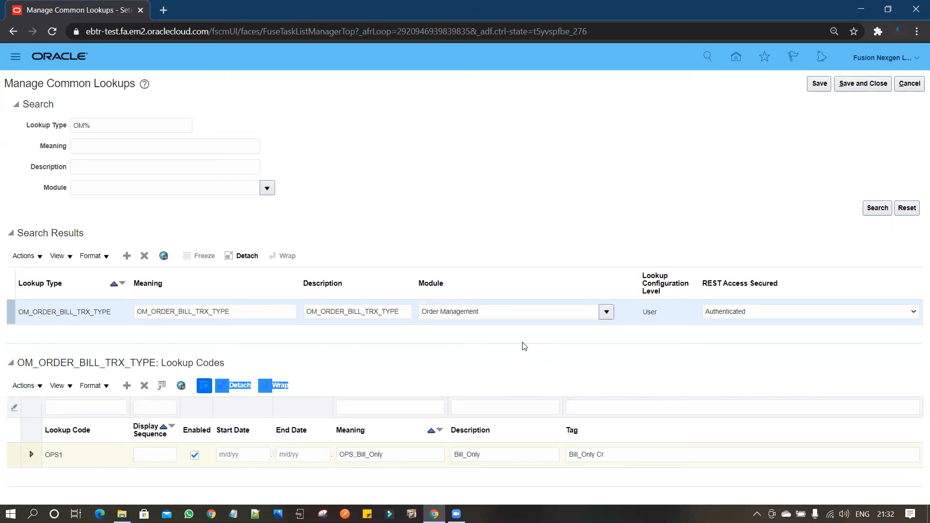
click(538, 277)
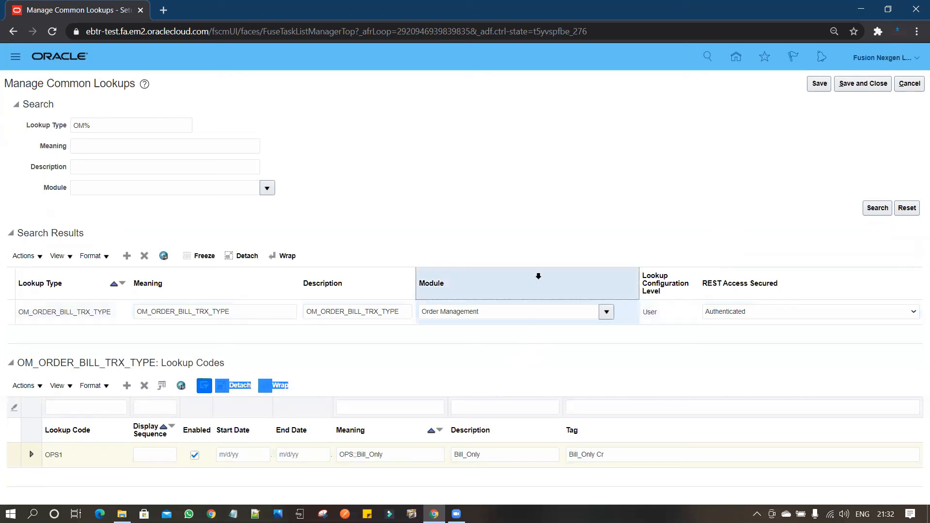
drag(555, 174, 510, 23)
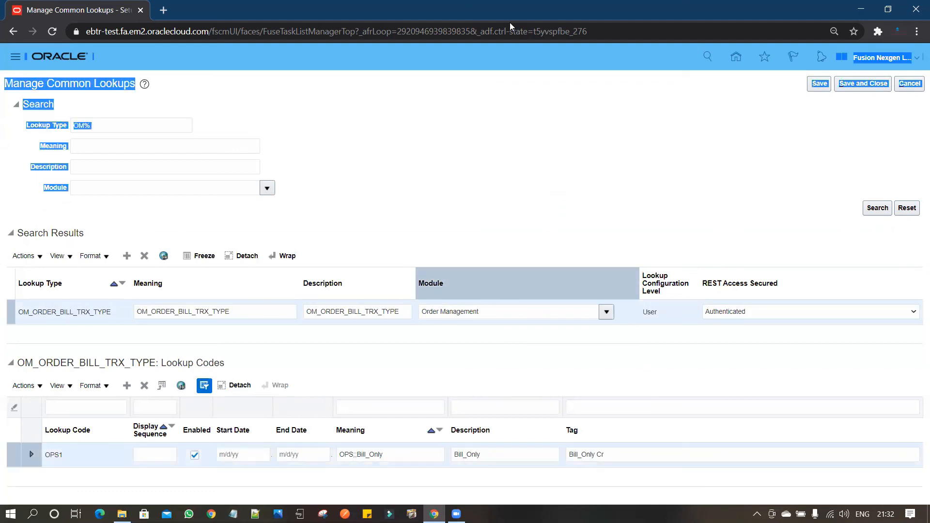